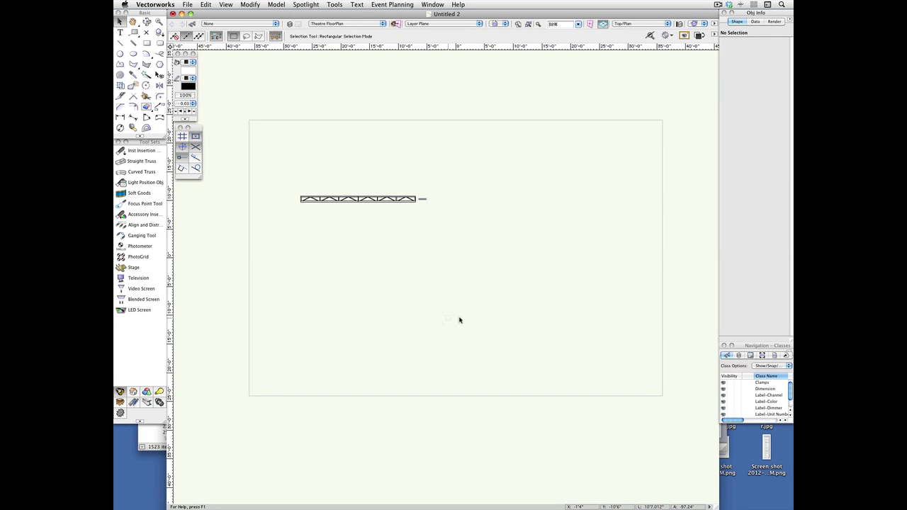
Inspect the truss, clear the selection, and choose the Spotlight Inst Insertion Tool.
left_click(374, 199)
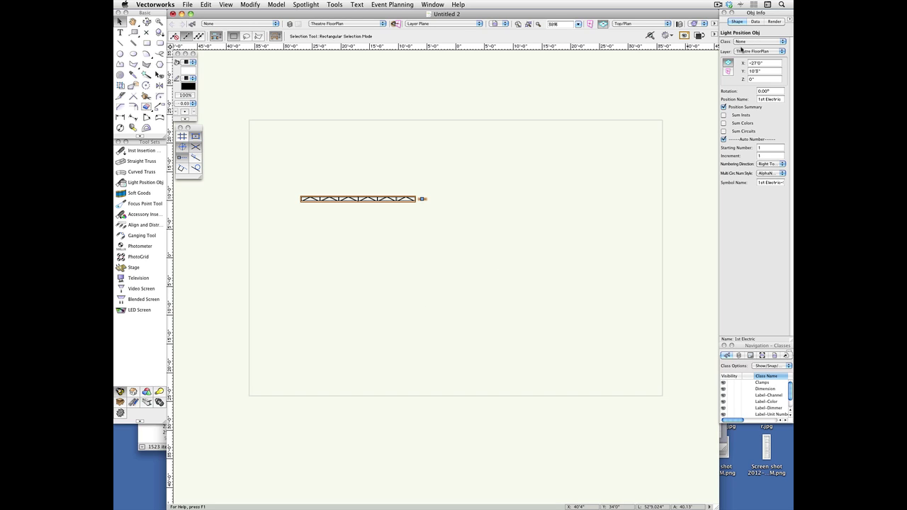
left_click(371, 276)
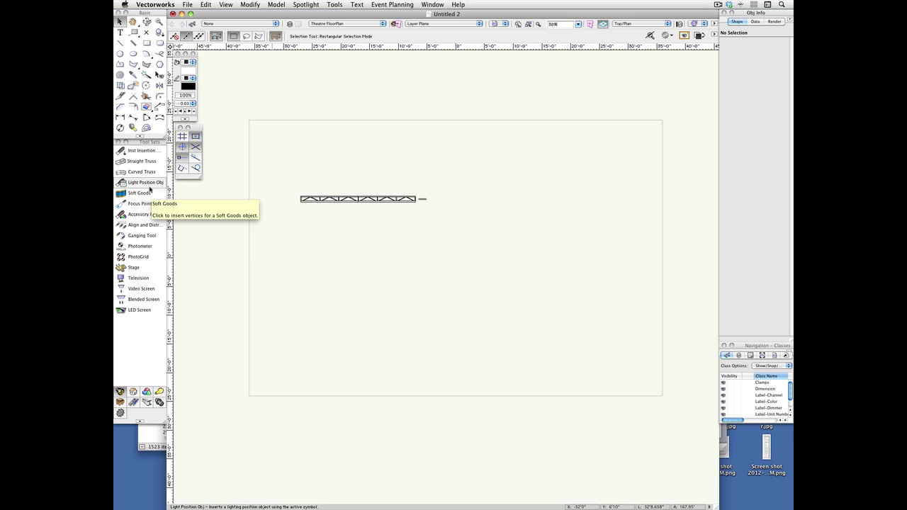
left_click(135, 151)
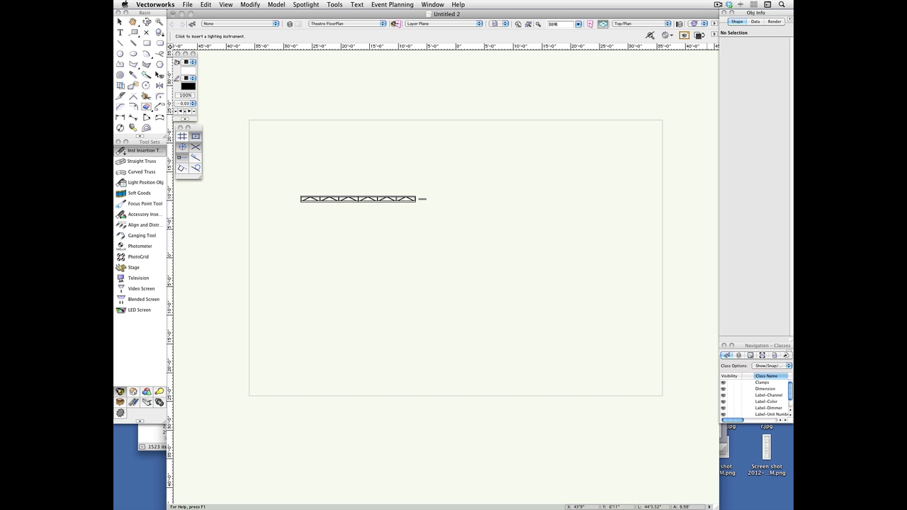
Open Lighting-ETC.vwx from Vectorworks Libraries in the Resource Browser.
key("super+r")
left_click_drag(561, 106, 584, 102)
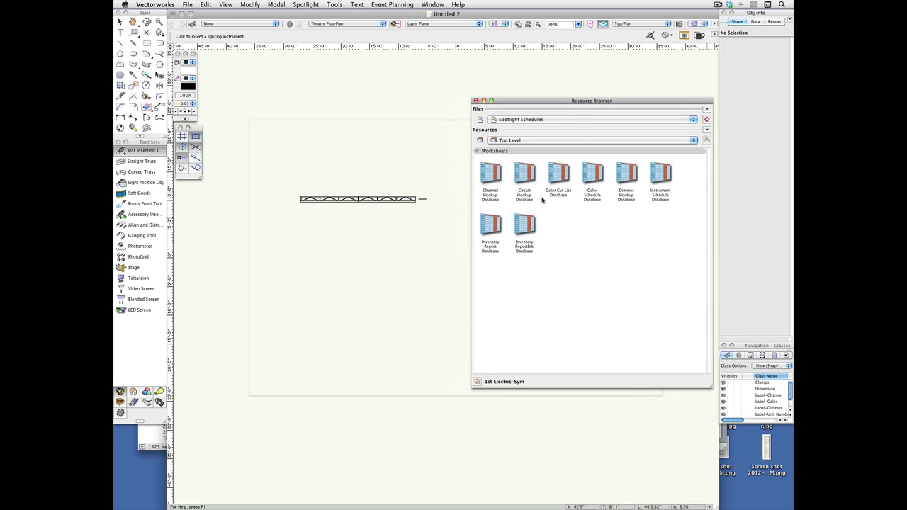
left_click(521, 120)
left_click(516, 134)
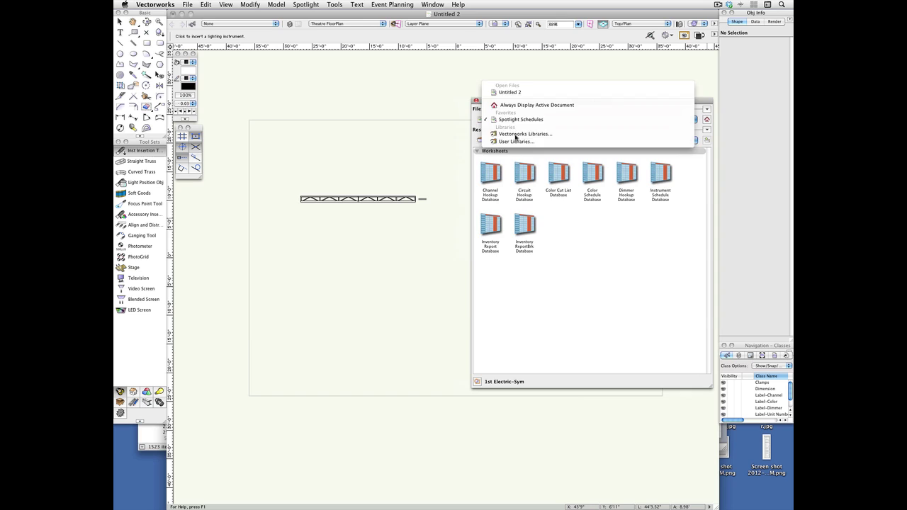
scroll(388, 225, "down", 3)
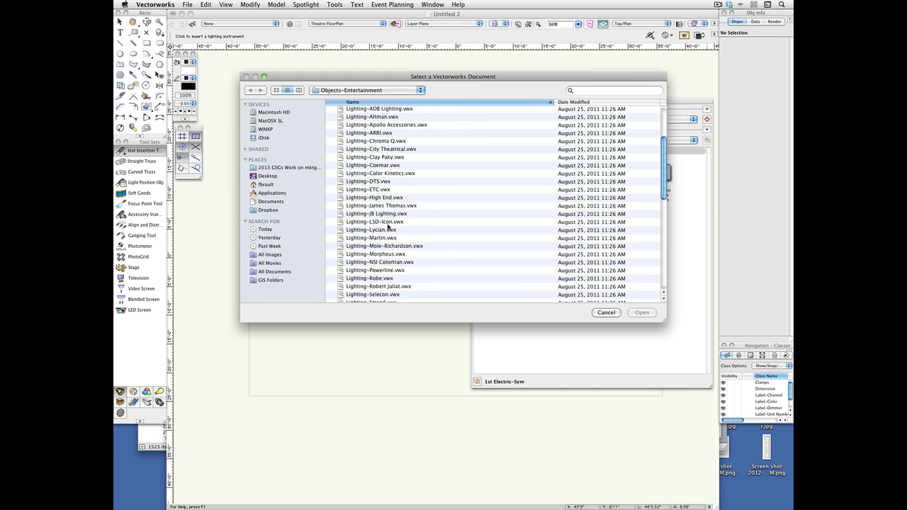
double_click(377, 190)
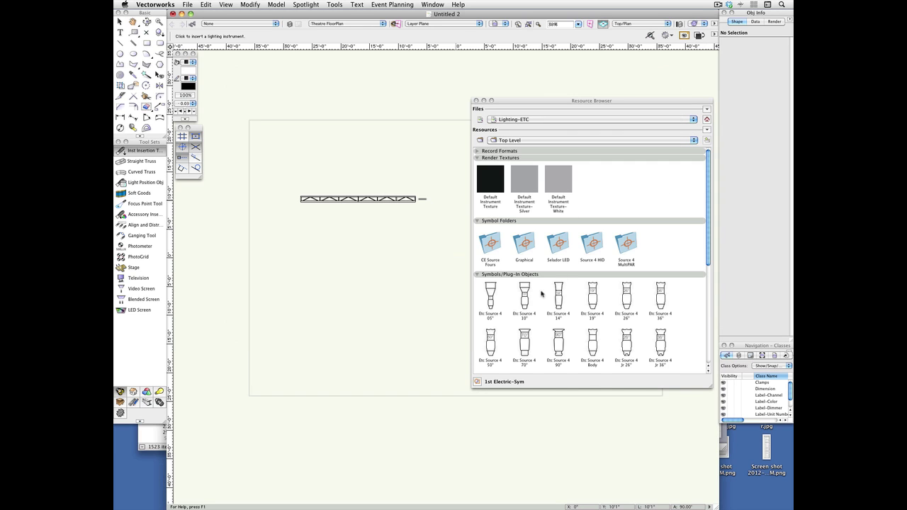
Make Etc Source 4 26° the active instrument symbol and dismiss the tip.
left_click(625, 303)
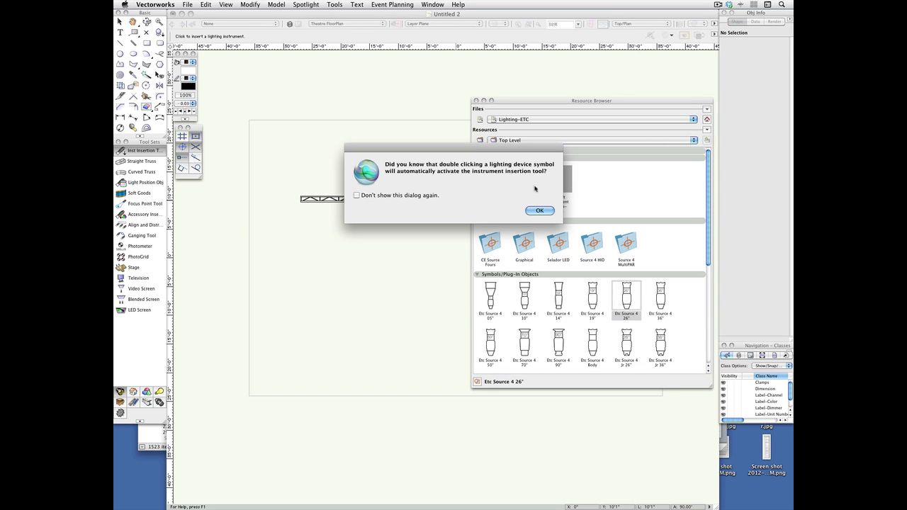
left_click(539, 210)
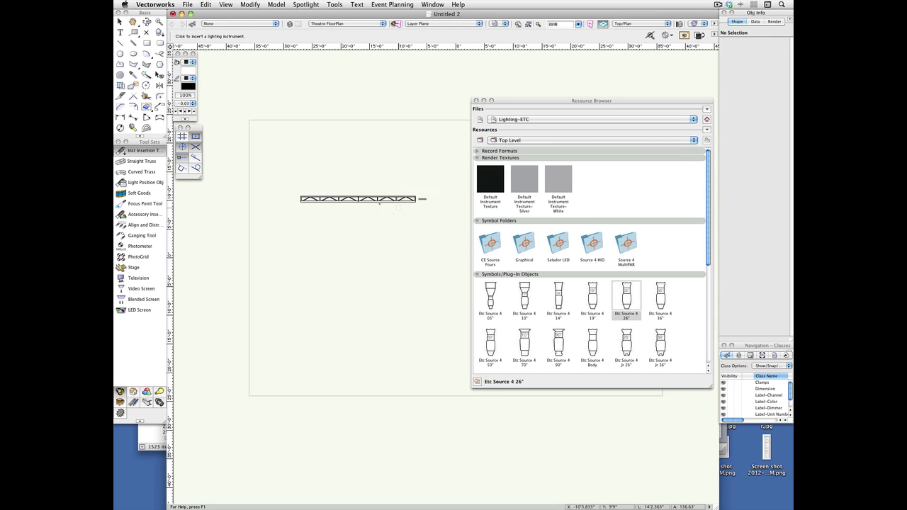
scroll(380, 203, "up", 5)
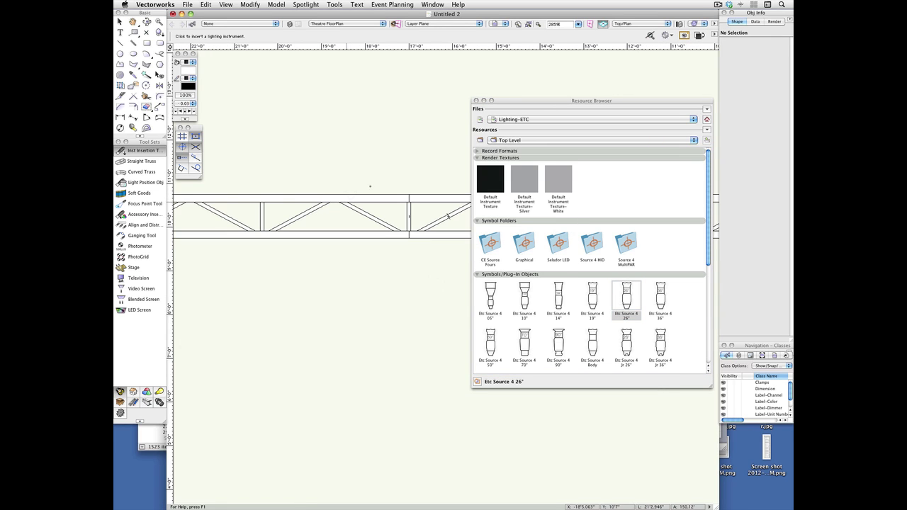
Hang the Source 4 26° 575W on the right of the 1st Electric truss at 0° rotation.
left_click(476, 101)
scroll(450, 206, "down", 2)
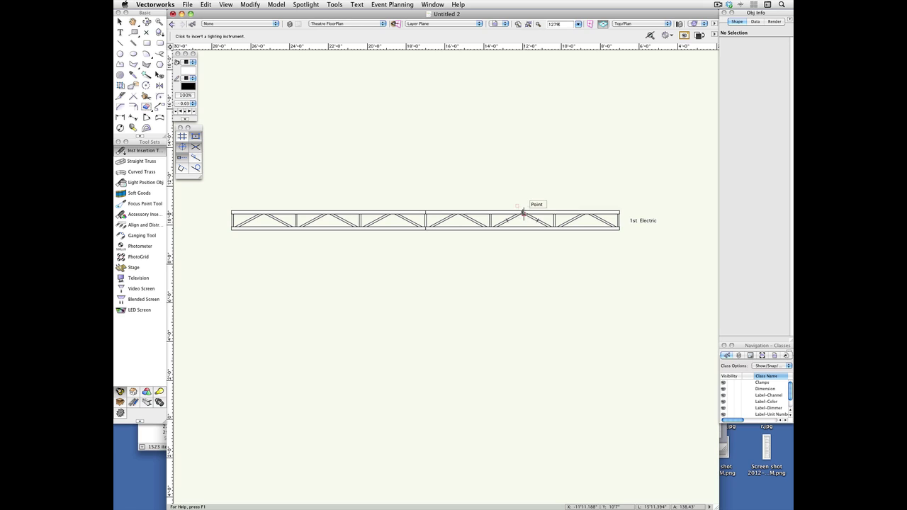
left_click(523, 213)
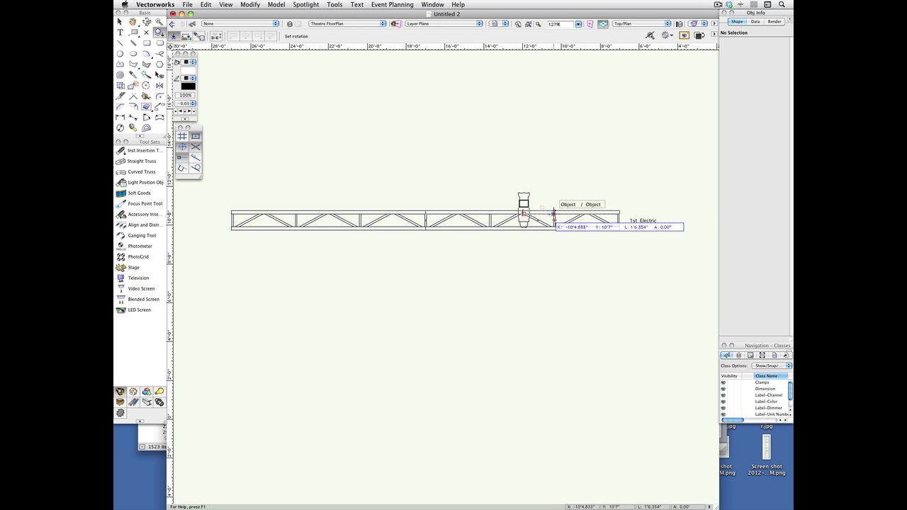
left_click(554, 213)
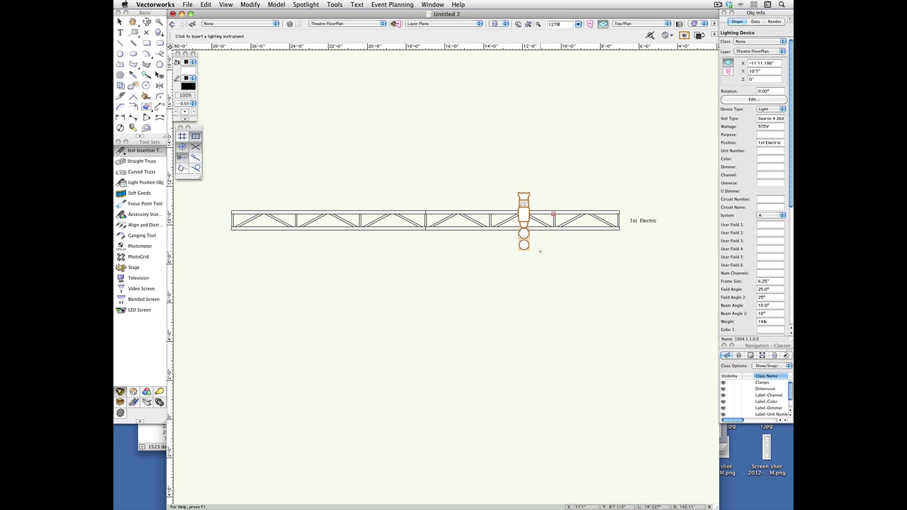
scroll(792, 164, "down", 10)
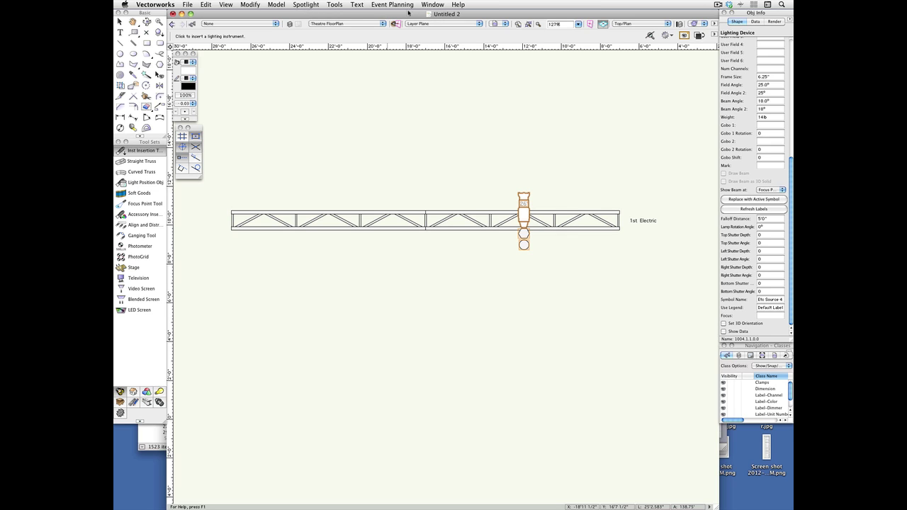
left_click(187, 5)
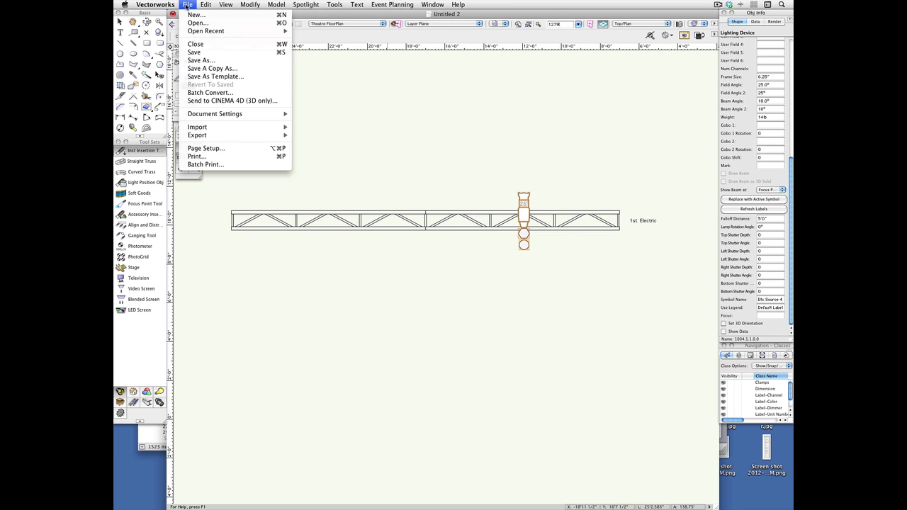
left_click(196, 15)
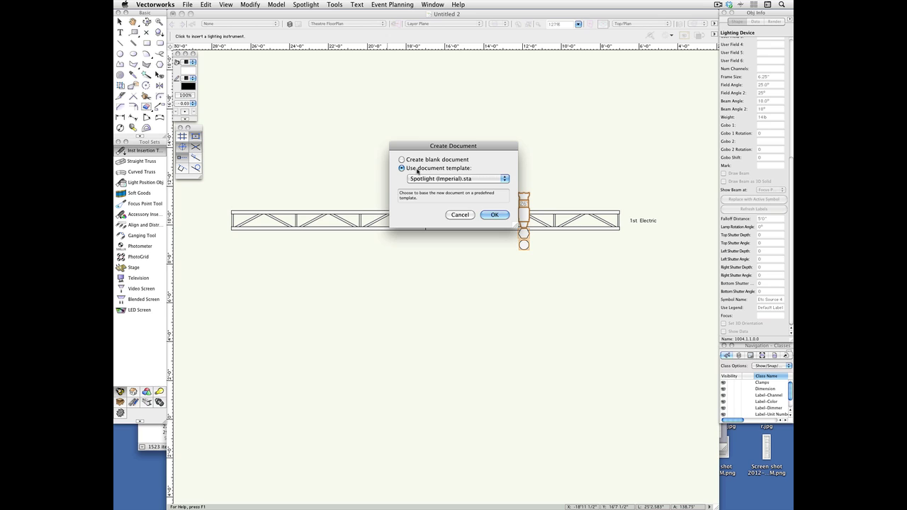
left_click(453, 181)
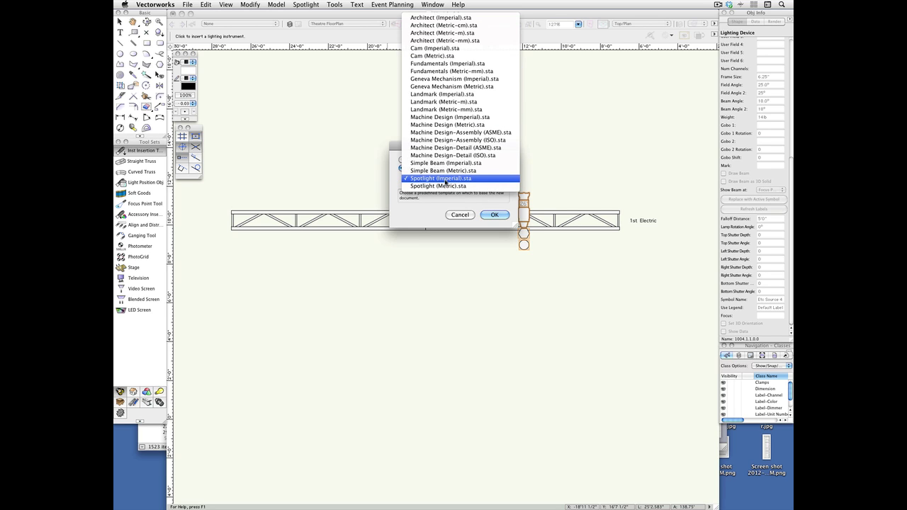
left_click(443, 178)
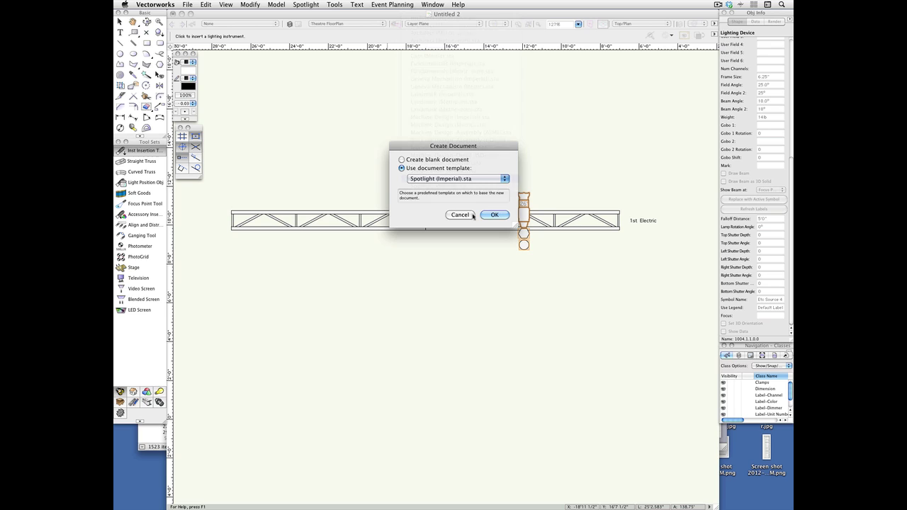
left_click(462, 214)
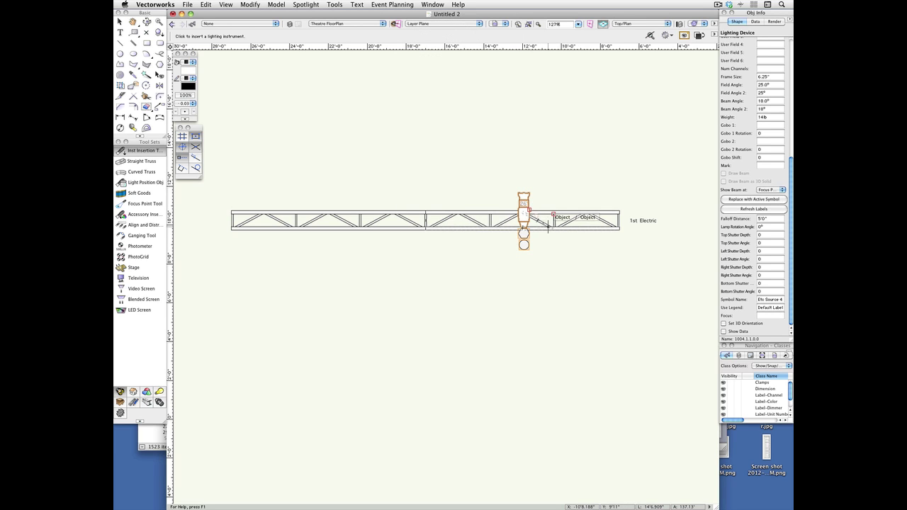
Start a focus point above the truss, keeping Focus Height 5'0", and edit its name.
scroll(533, 219, "down", 2)
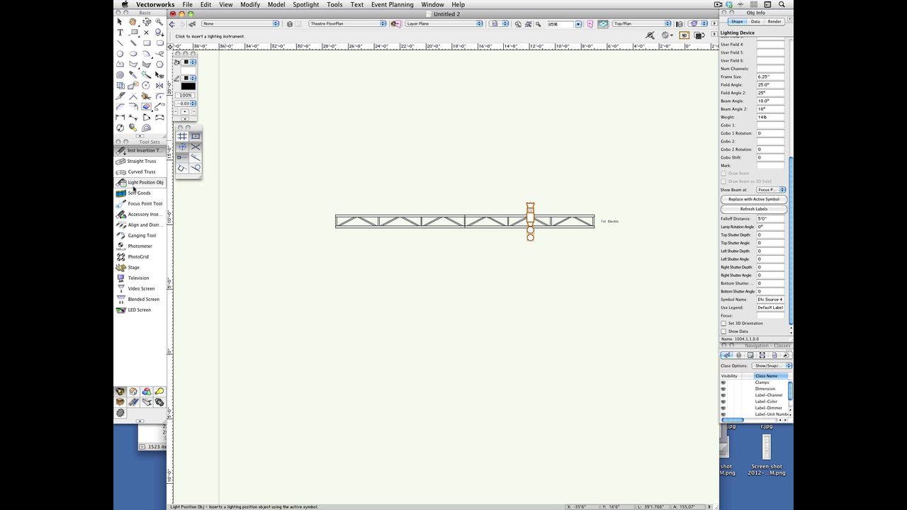
left_click(143, 205)
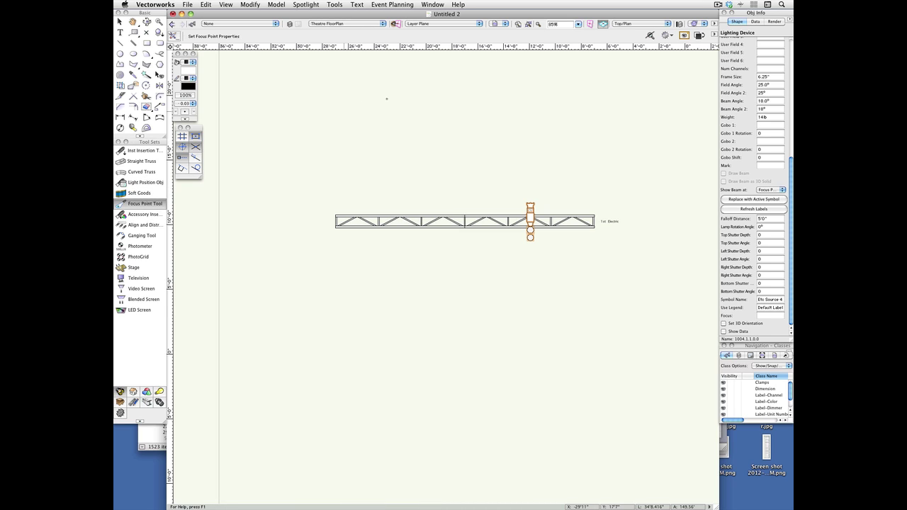
left_click(432, 94)
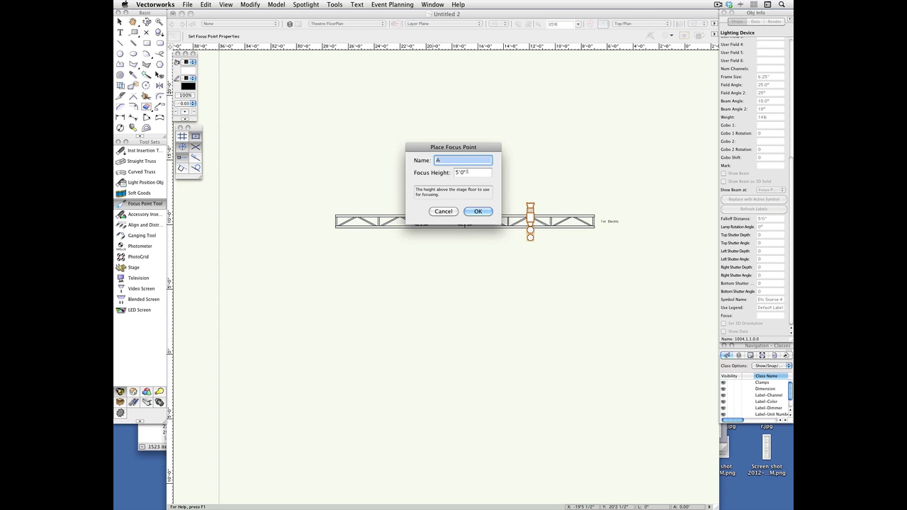
key("Tab")
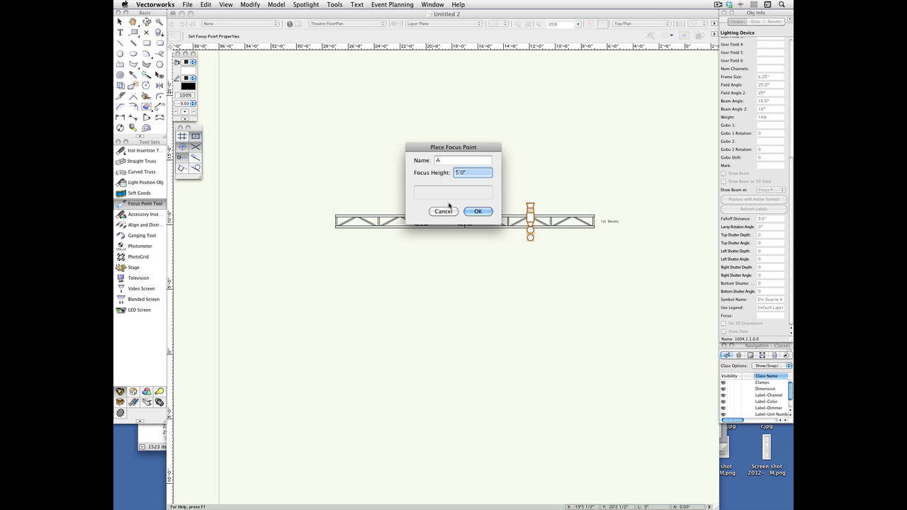
left_click(437, 159)
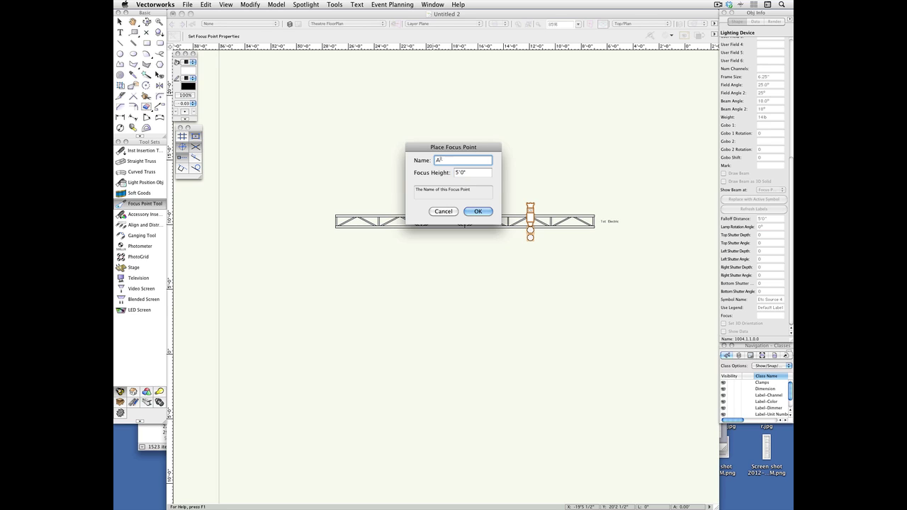
Name the focus point A1, keep the Focus 8ft Circle shape, and return to the Selection Tool.
type("1")
left_click(477, 211)
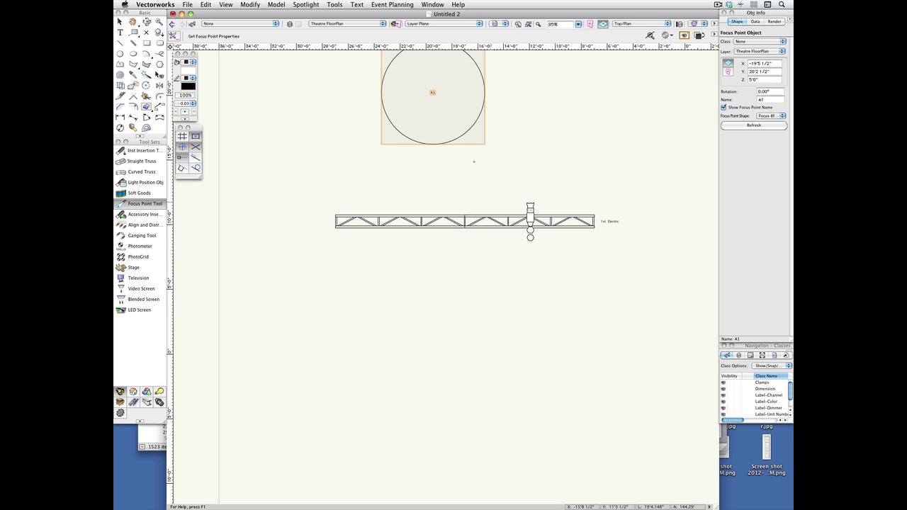
scroll(472, 150, "down", 2)
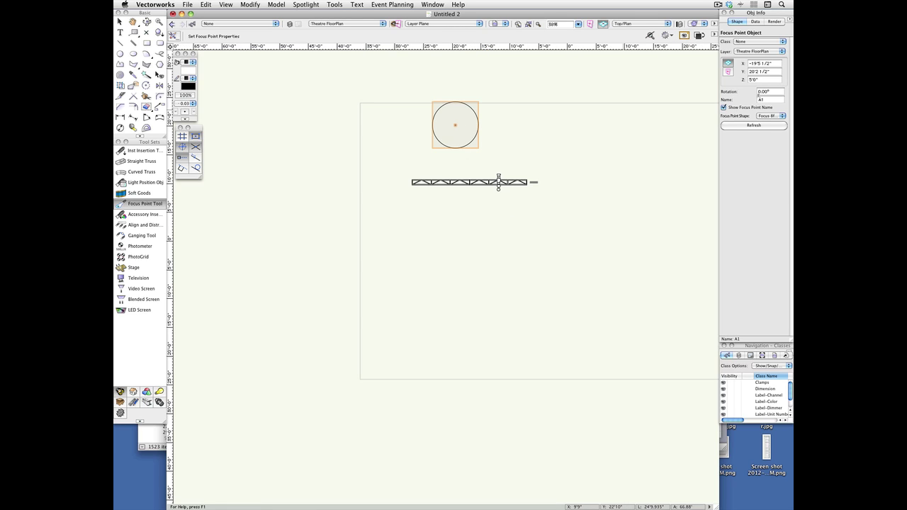
left_click(765, 117)
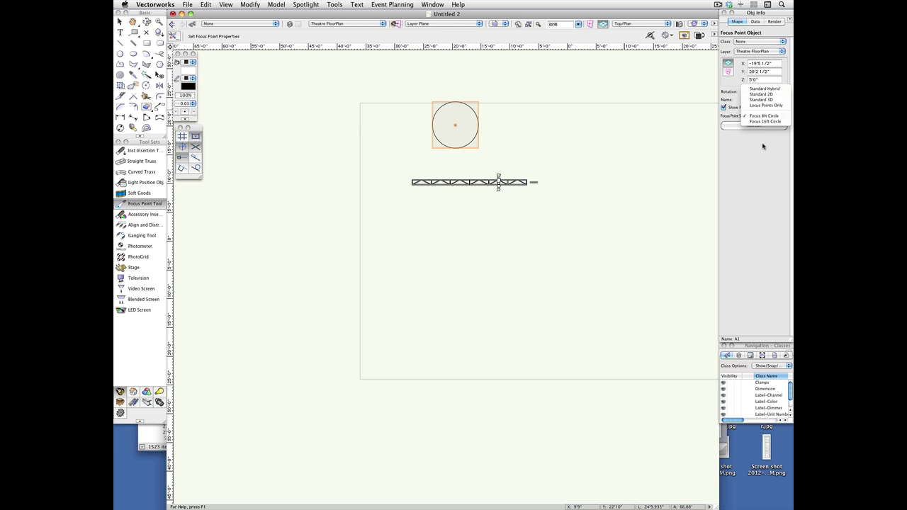
left_click(763, 146)
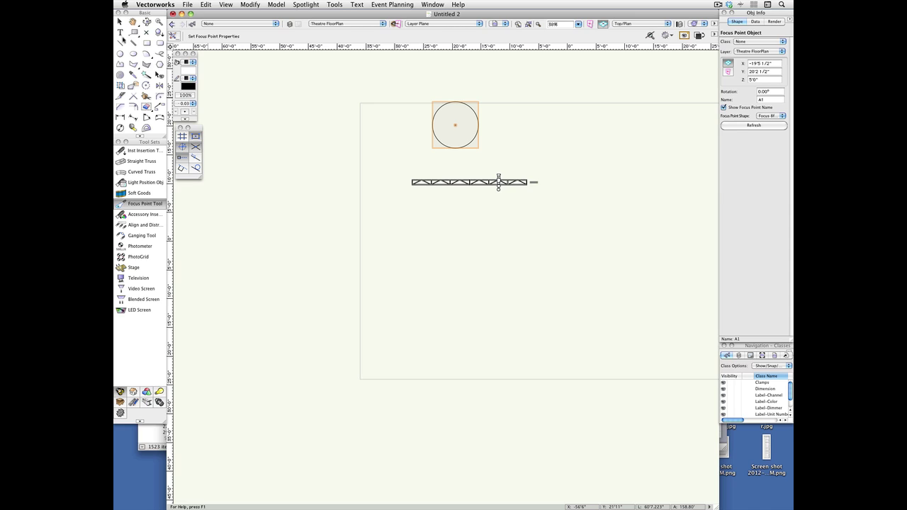
left_click(119, 22)
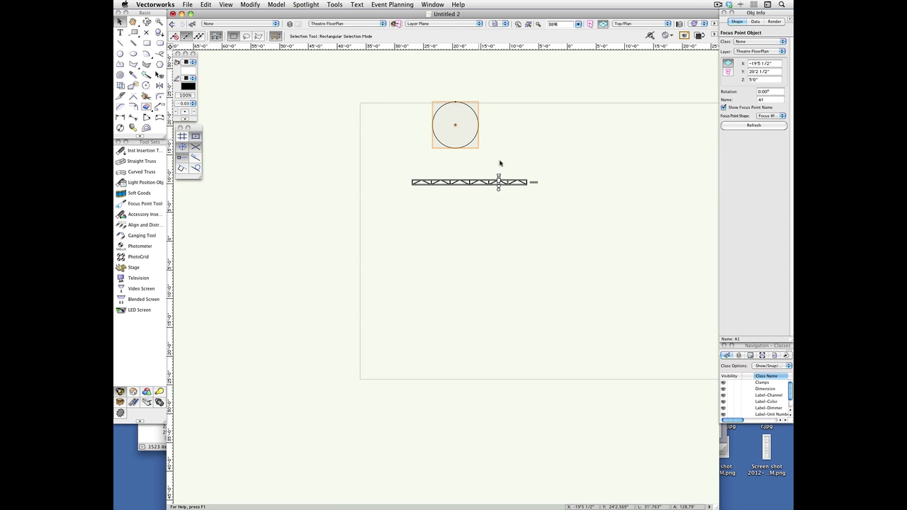
Focus the selected Source 4 on point A1 with Spotlight > Focus Instruments.
left_click(498, 175)
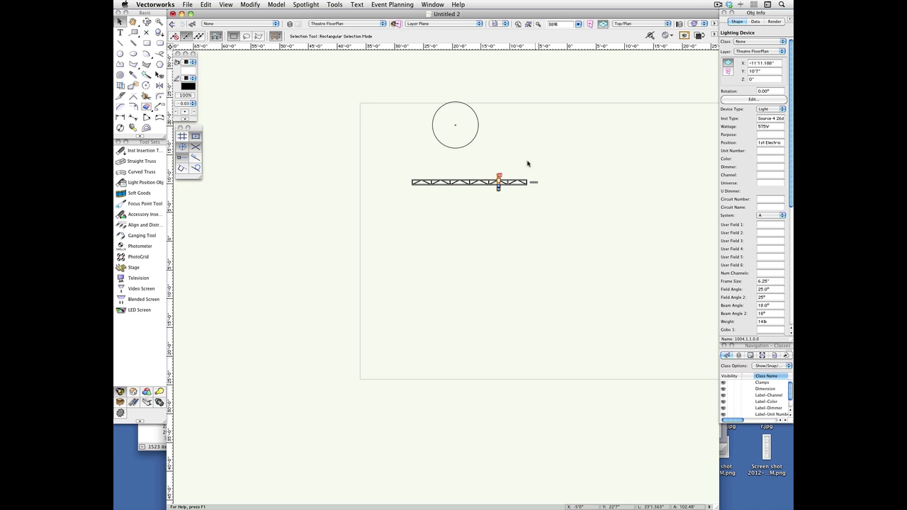
scroll(755, 268, "down", 5)
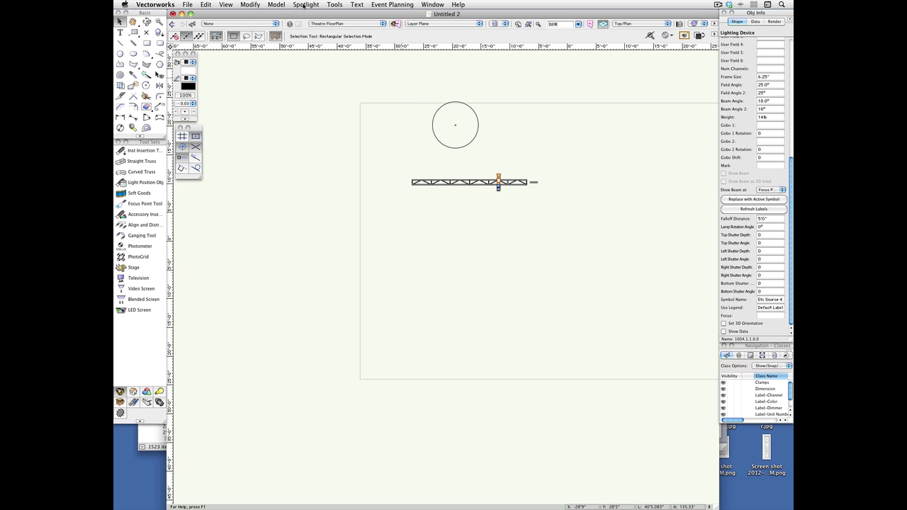
left_click(303, 5)
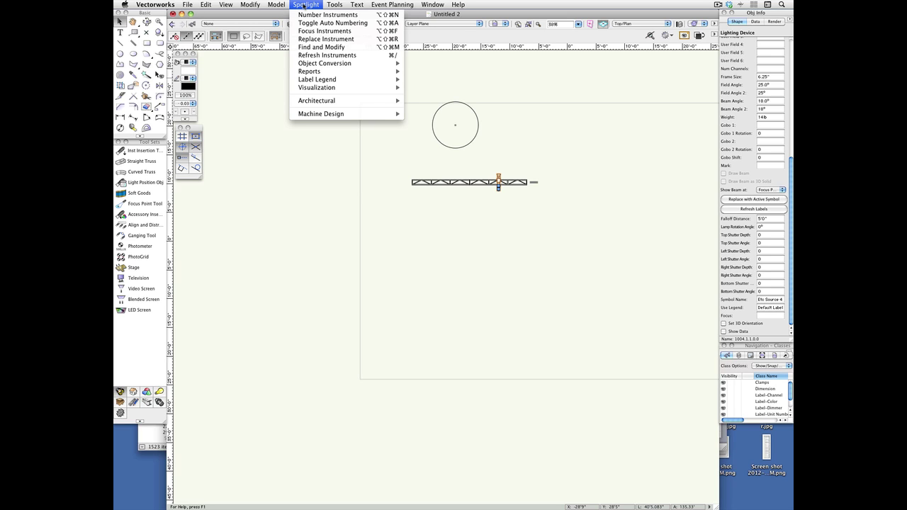
left_click(323, 31)
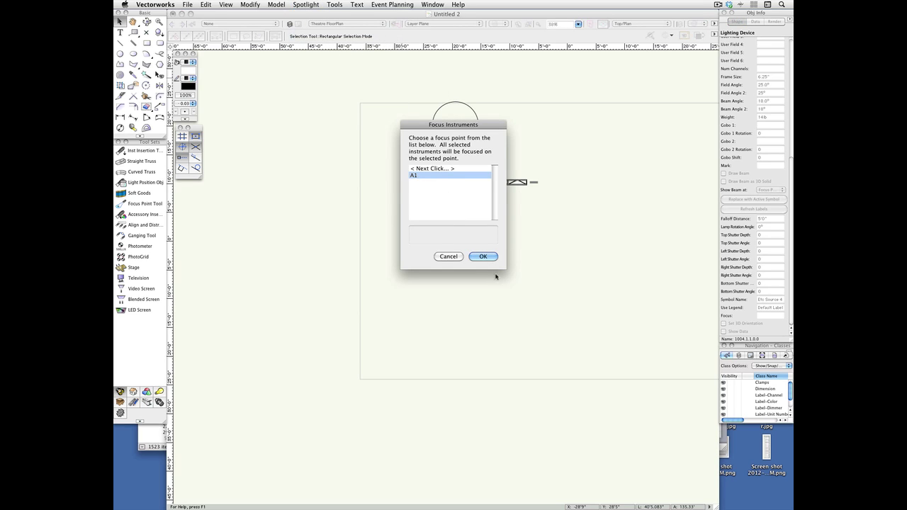
left_click(485, 258)
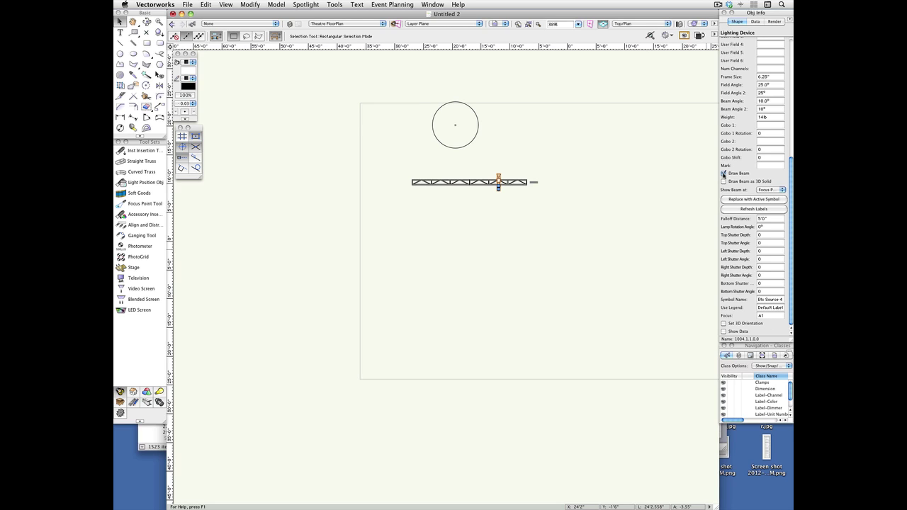
Turn on Draw Beam for the Source 4, then undo a trial move of the fixture.
left_click(723, 174)
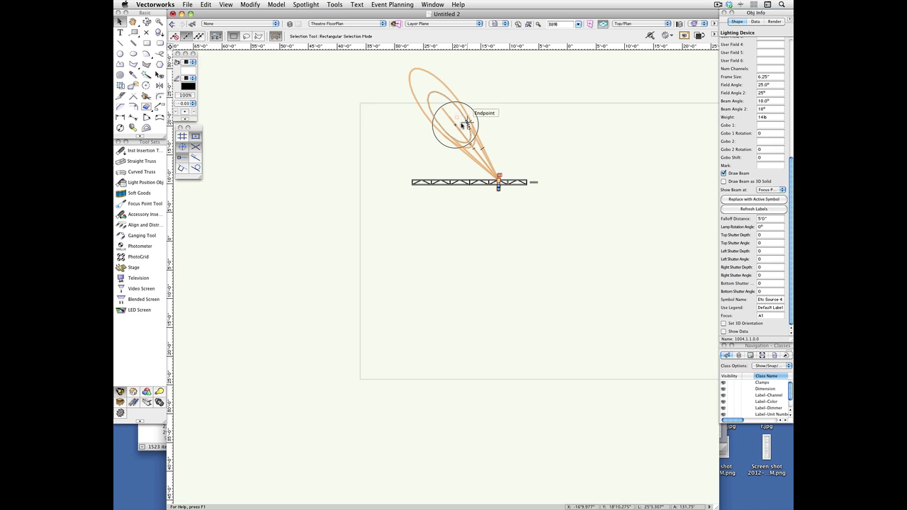
left_click_drag(496, 175, 570, 172)
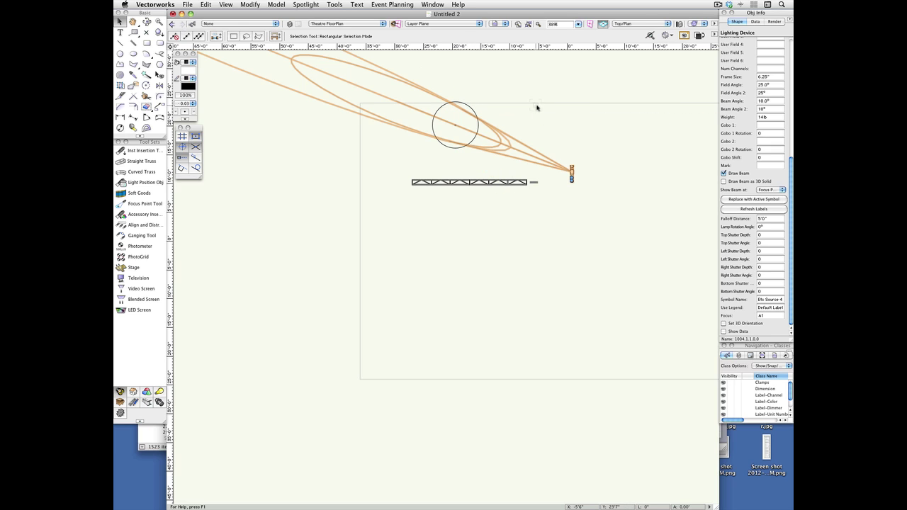
key("super+z")
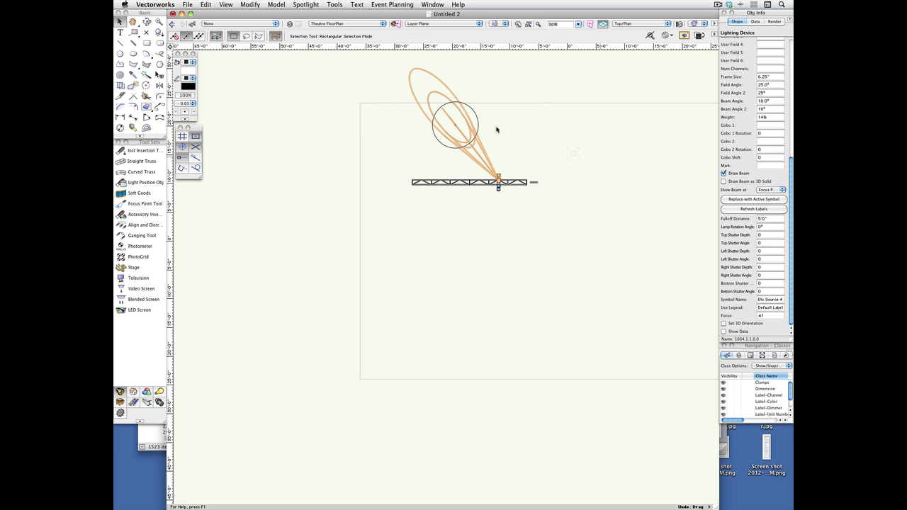
Drag focus point A1 around until it sits just above the light.
left_click(473, 113)
left_click_drag(473, 113, 509, 156)
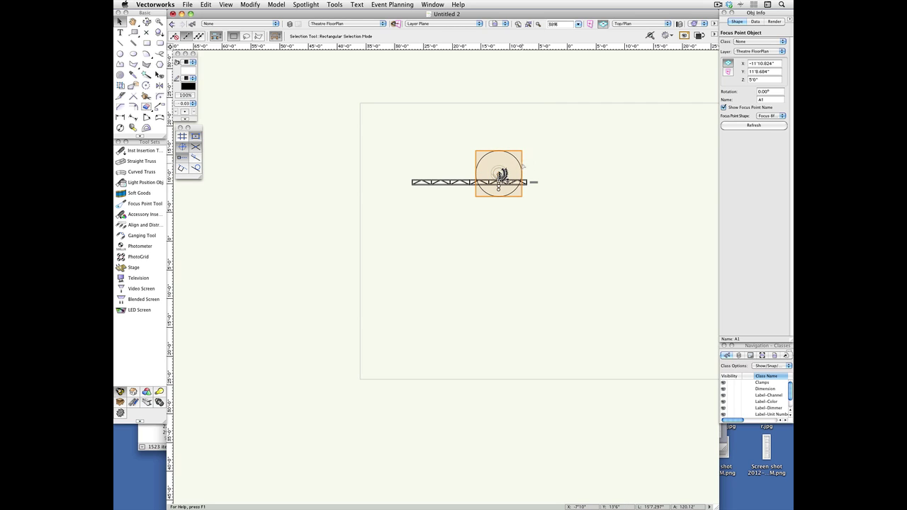
left_click_drag(514, 156, 614, 107)
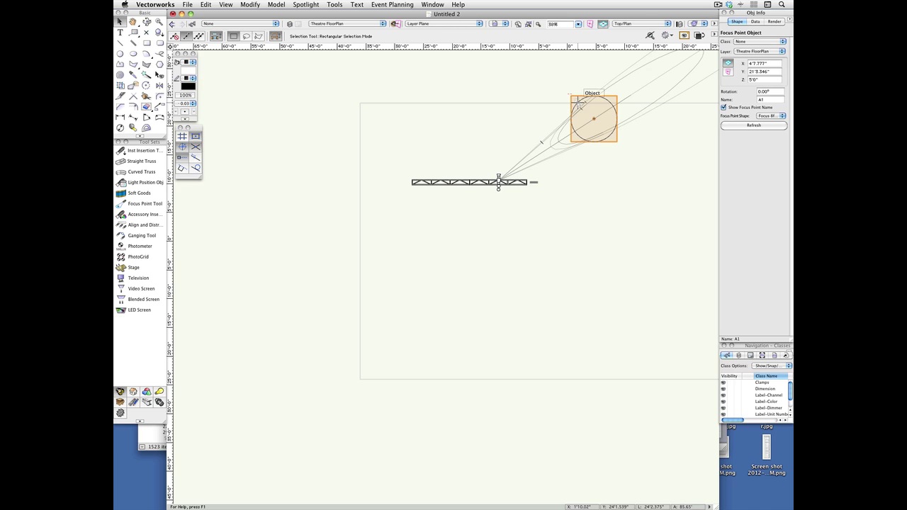
left_click_drag(581, 104, 530, 140)
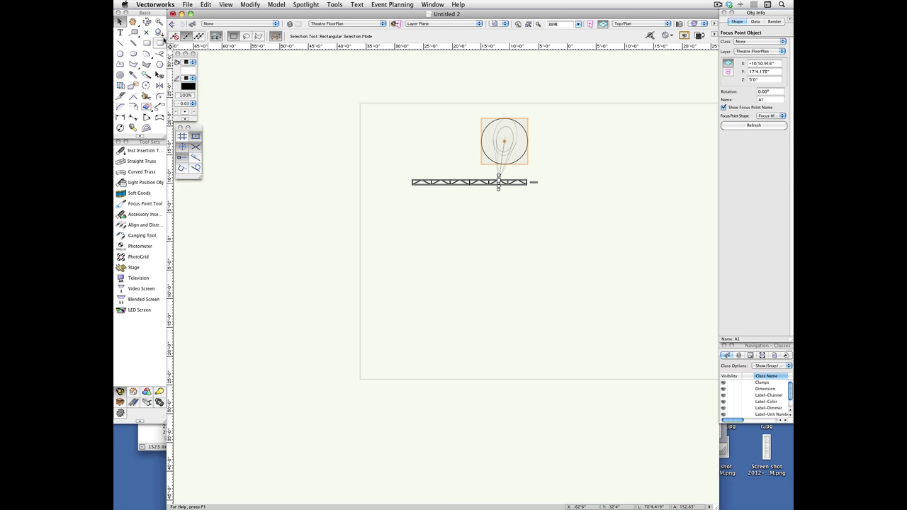
In a 3D view, raise the 1st Electric truss to Z 20' and drag A1 across the floor.
left_click(146, 22)
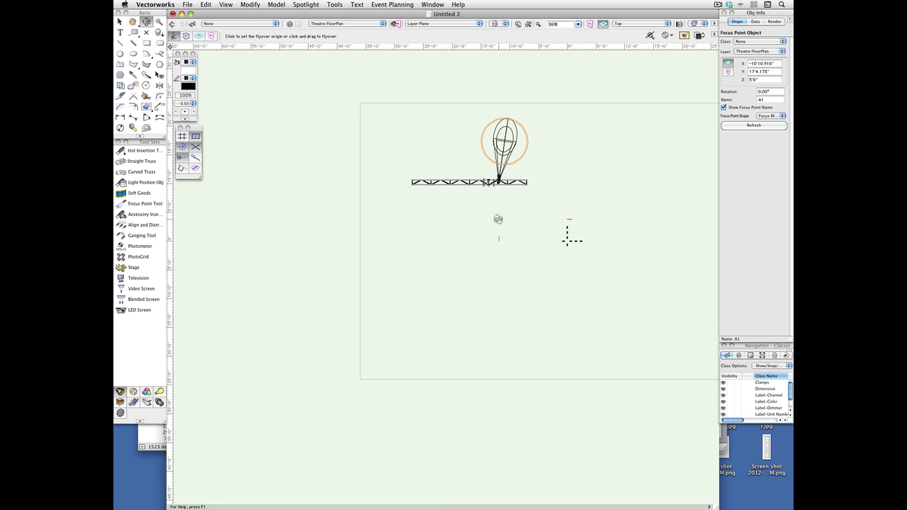
mouse_move(518, 241)
left_mouse_down()
mouse_move(543, 225)
mouse_move(572, 185)
mouse_move(595, 178)
mouse_move(522, 227)
left_mouse_up()
left_click(119, 22)
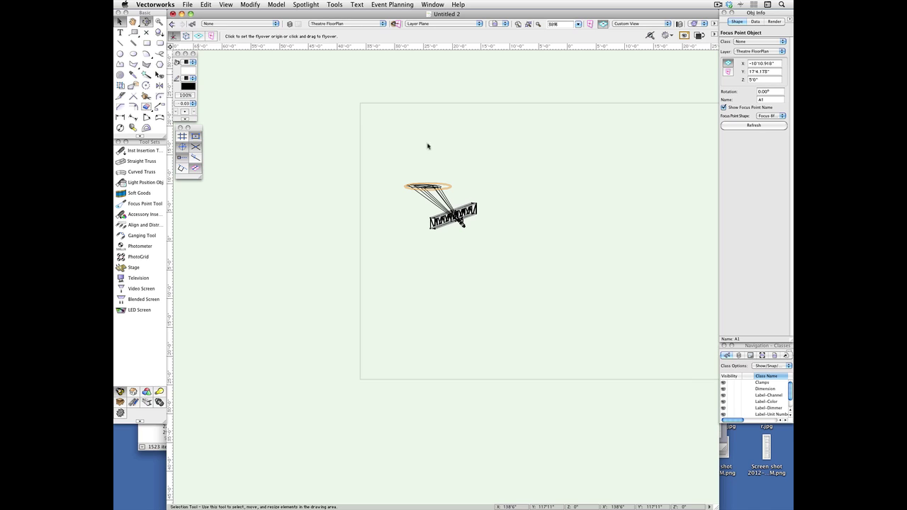
left_click(460, 223)
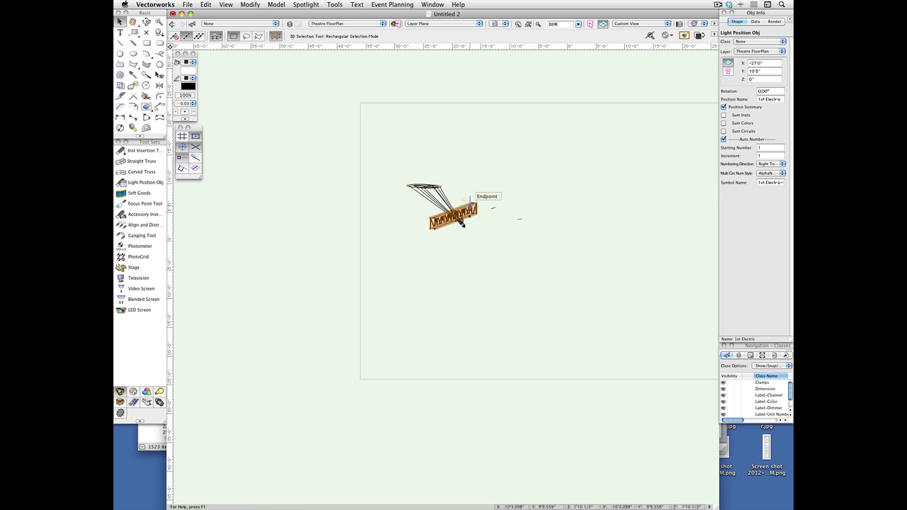
left_click(756, 77)
type("2")
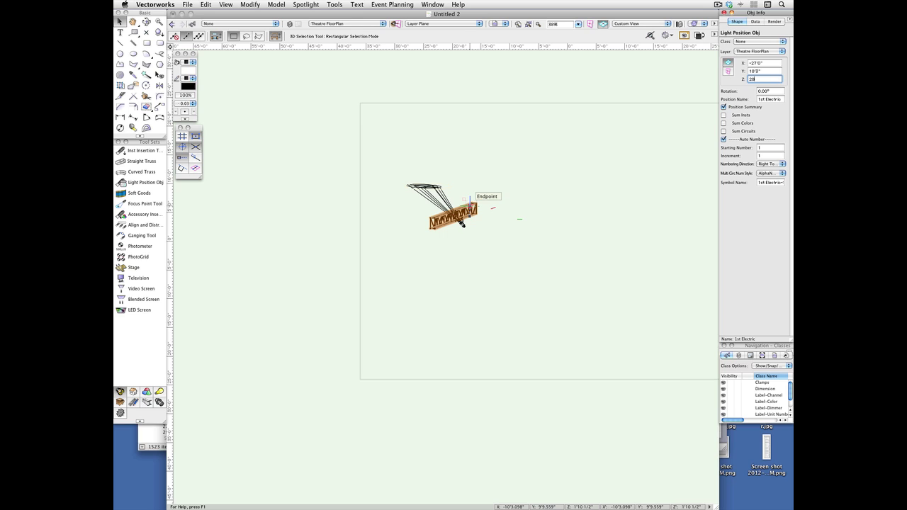
type("0'")
key("Return")
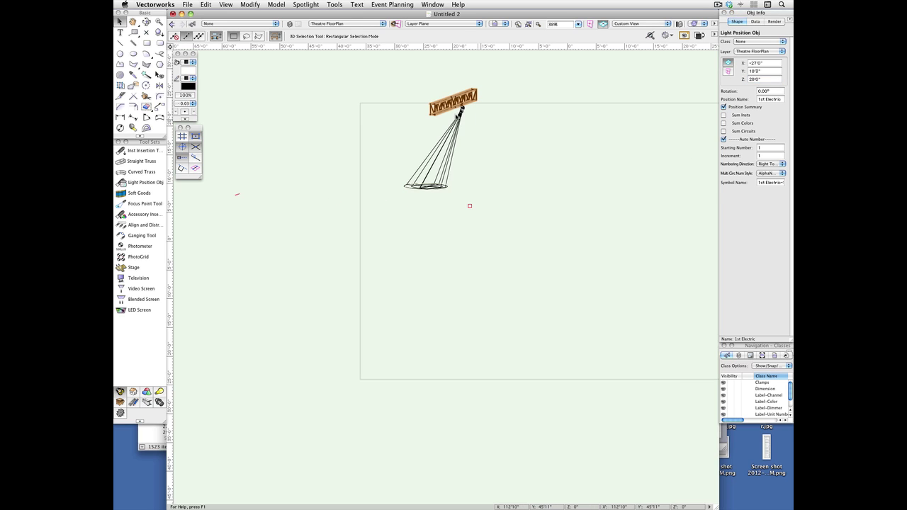
left_click(453, 170)
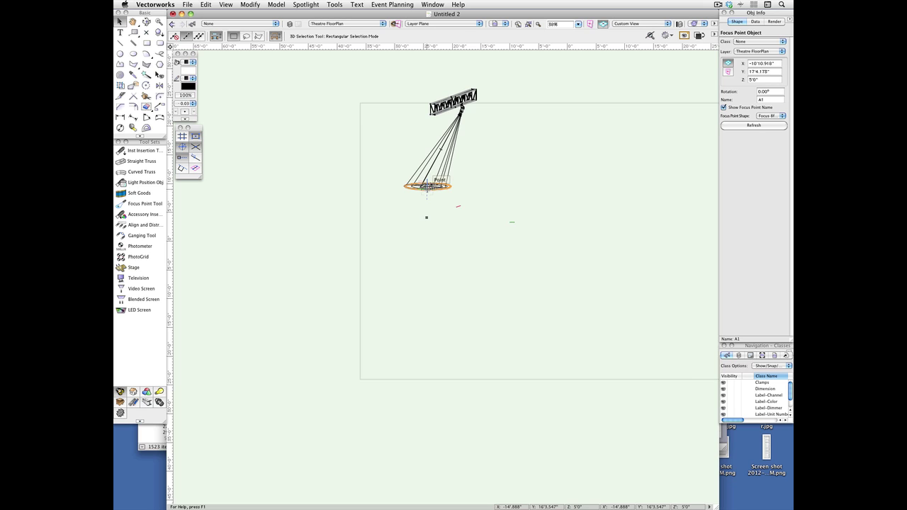
left_click_drag(428, 186, 351, 205)
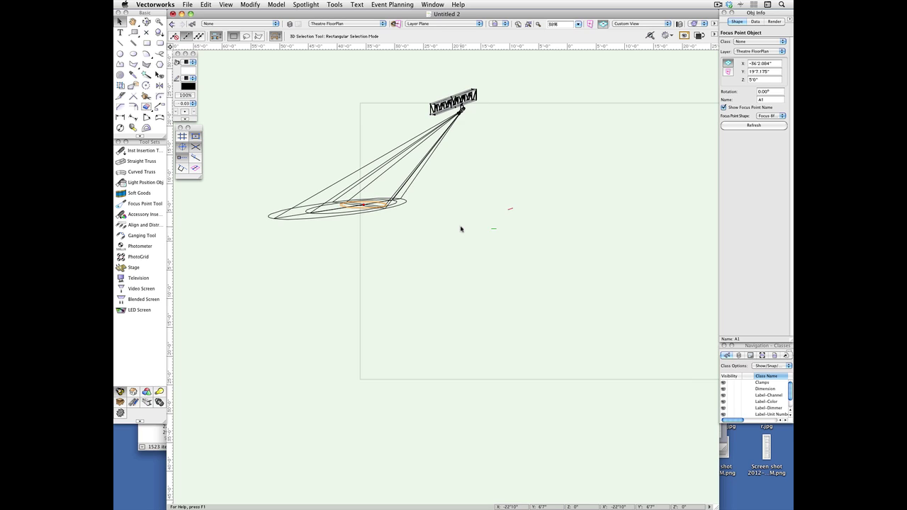